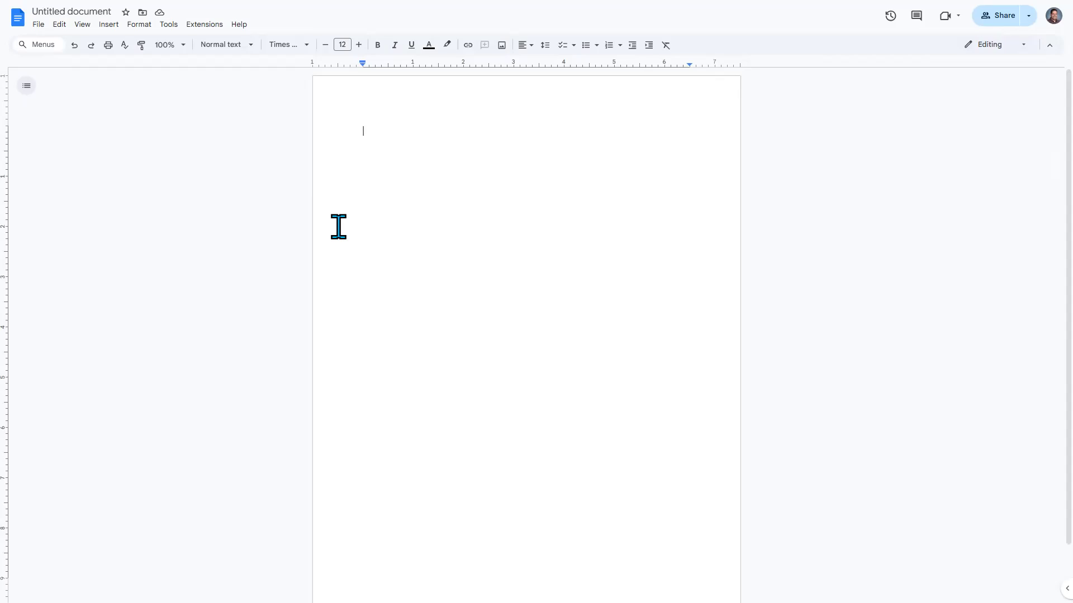
# Step: Enter the title "Mission of San Diego" on the first line of the blank document
pyautogui.write('Mission ')
pyautogui.write('of San Die')
pyautogui.write('og')
pyautogui.press('BackSpace')
pyautogui.press('BackSpace')
pyautogui.write('go')
pyautogui.click(332, 138)
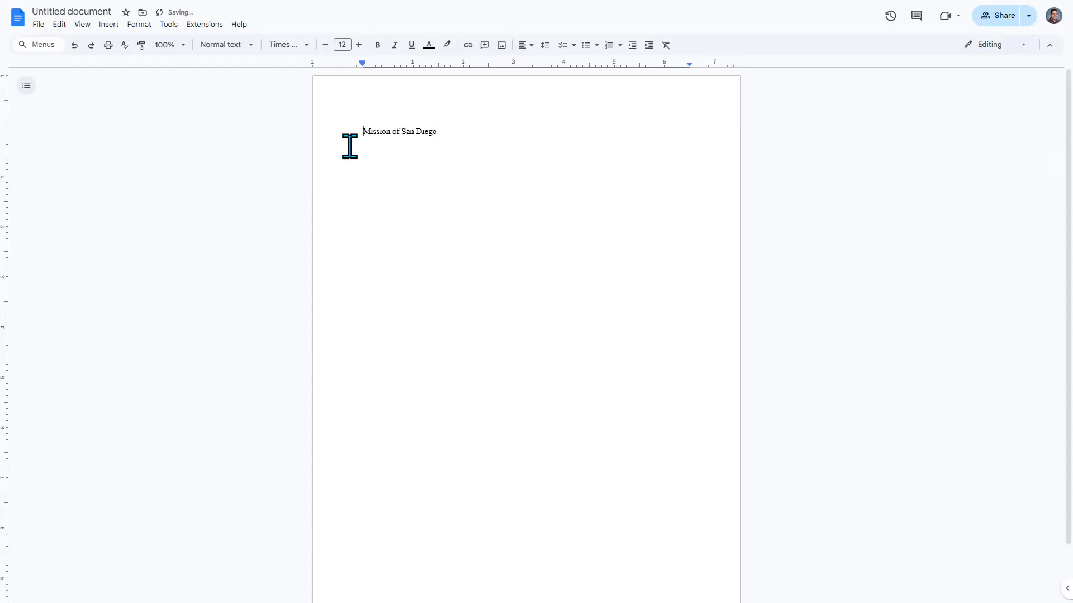
pyautogui.click(436, 141)
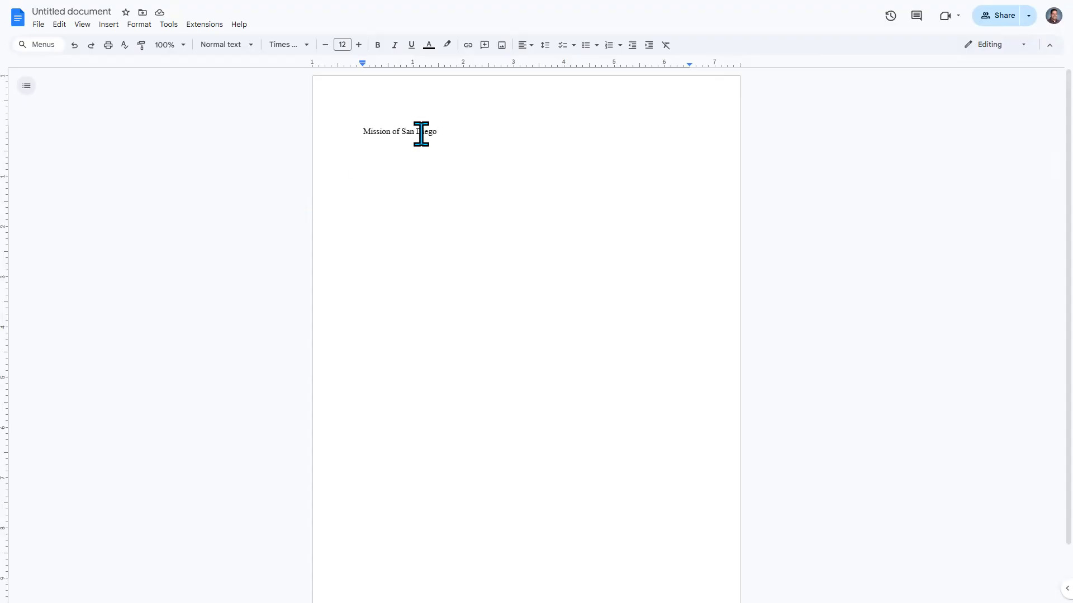
# Step: Center the title "Mission of San Diego" horizontally on the page
pyautogui.moveTo(438, 131); pyautogui.dragTo(358, 129)
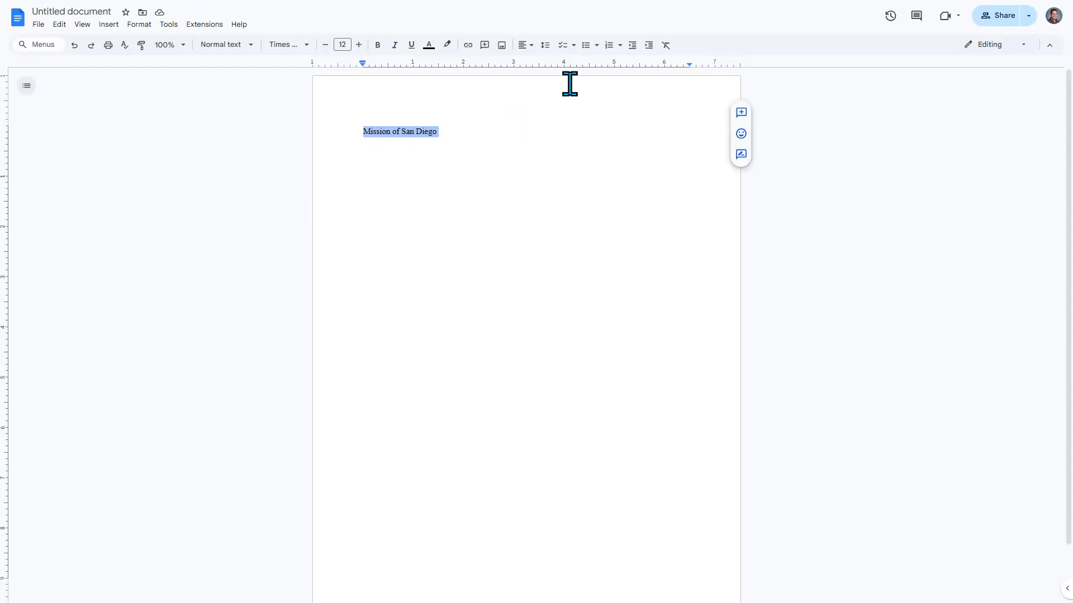
pyautogui.hotkey('ctrl', '+')
pyautogui.hotkey('ctrl', '+')
pyautogui.hotkey('ctrl', '+')
pyautogui.hotkey('ctrl', '+')
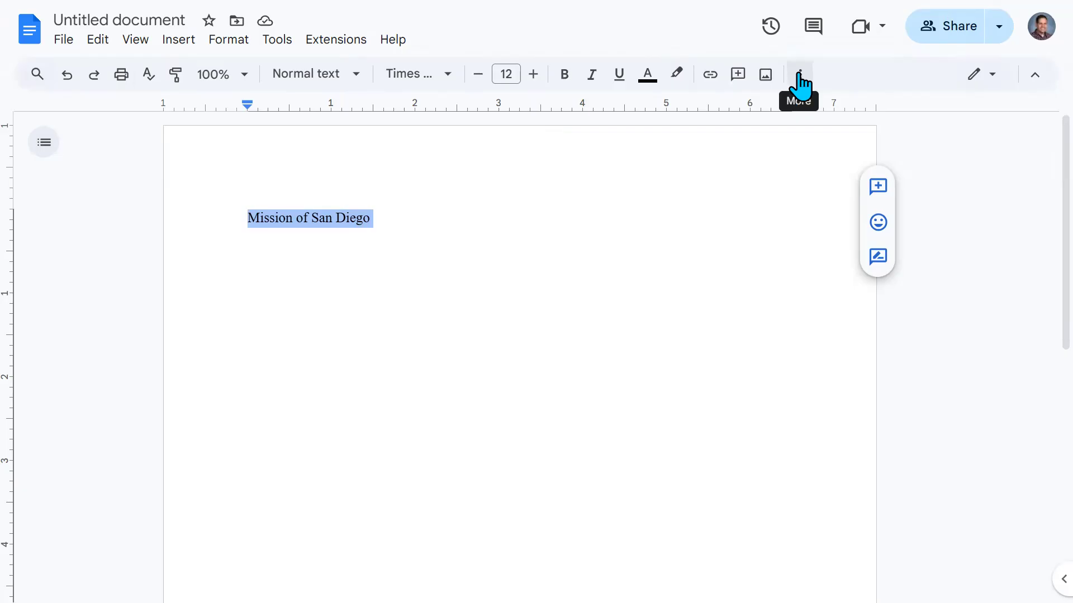
pyautogui.click(813, 84)
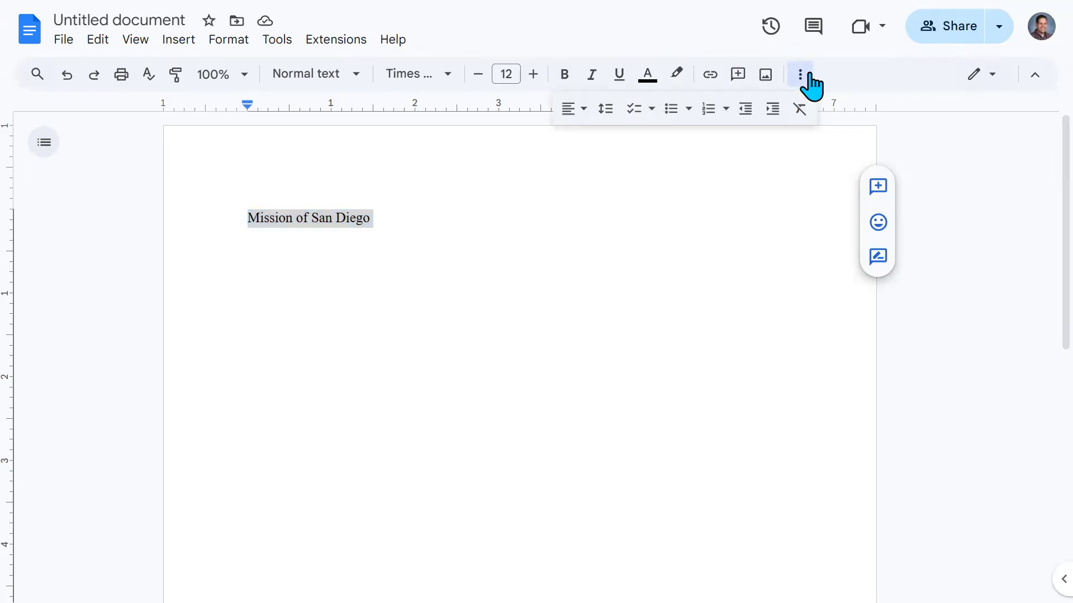
pyautogui.click(581, 116)
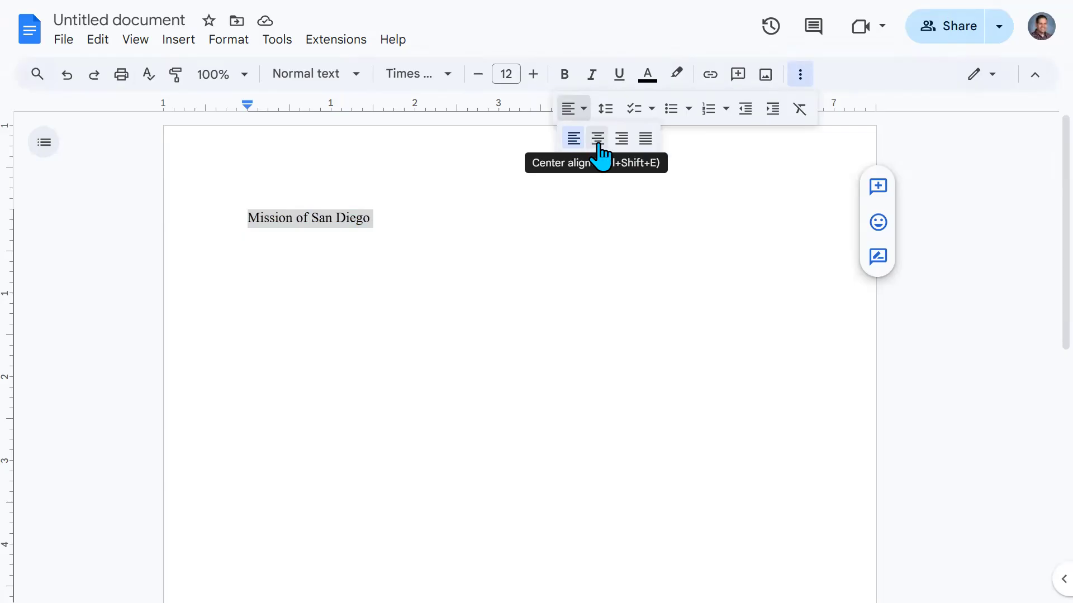
pyautogui.click(598, 140)
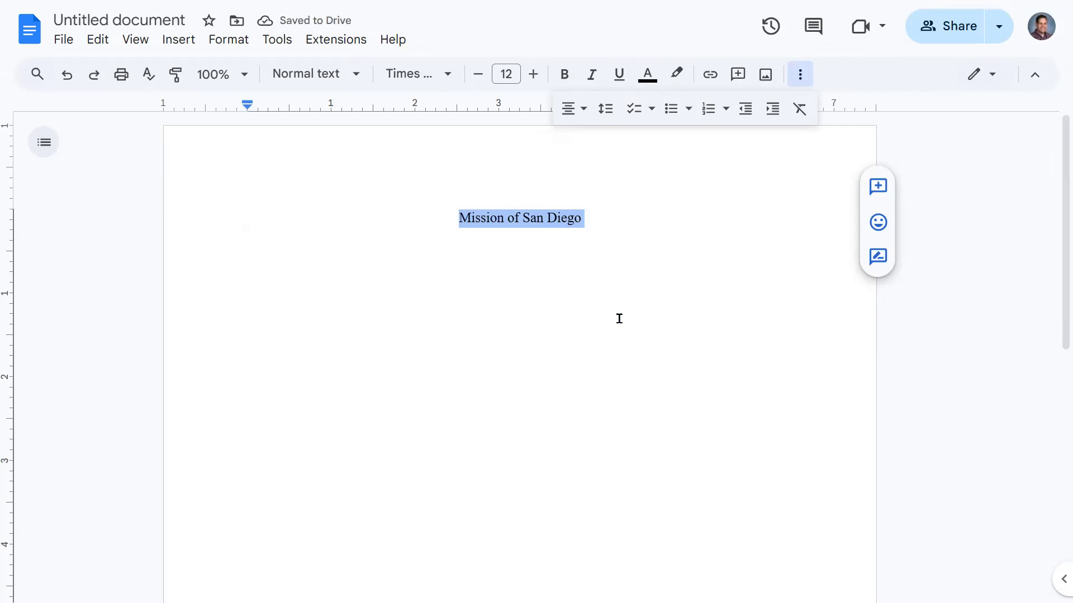
pyautogui.click(619, 319)
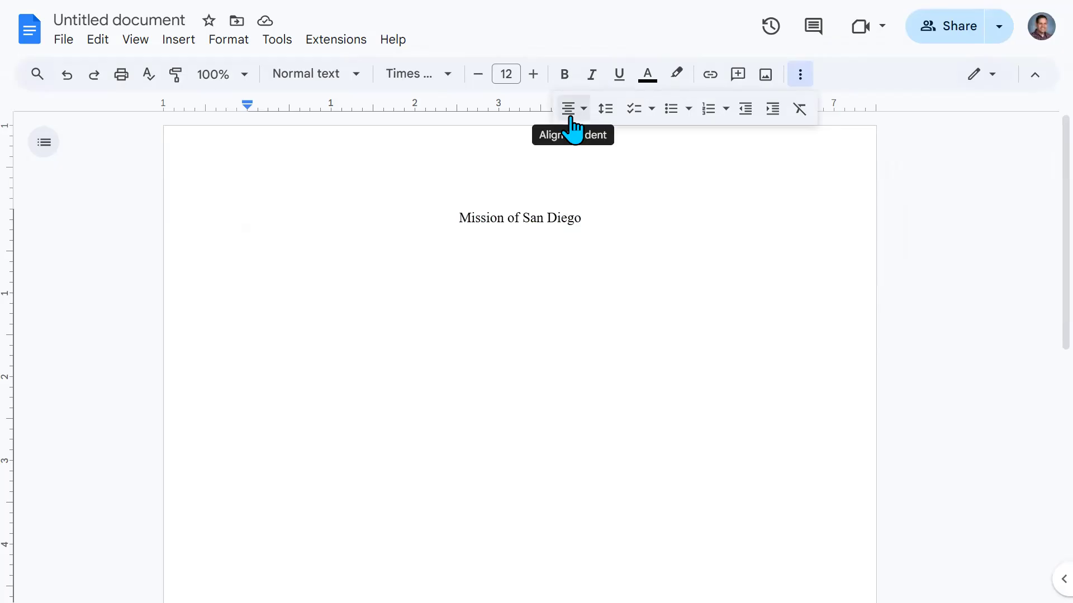
pyautogui.tripleClick(532, 223)
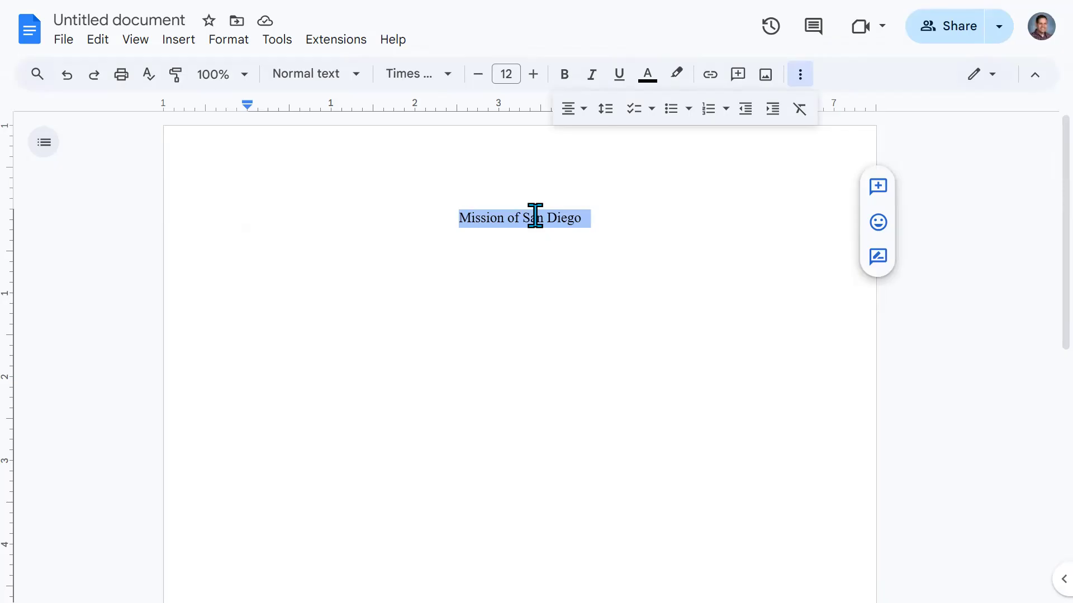
pyautogui.click(579, 237)
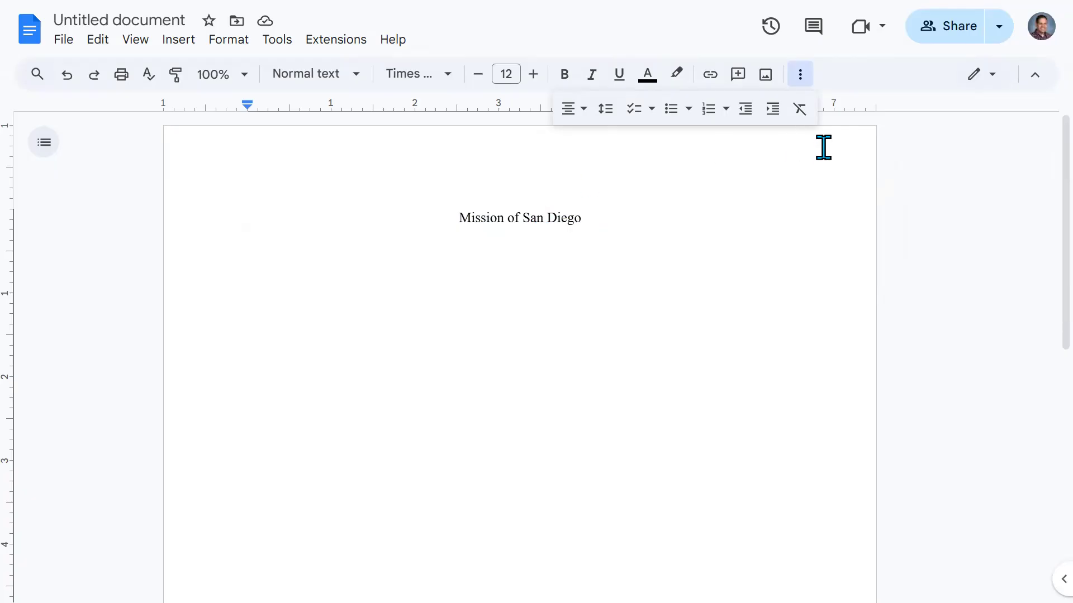
# Step: Open the page header for editing and enter "Put your name" as its first line
pyautogui.press('Home')
pyautogui.doubleClick(414, 136)
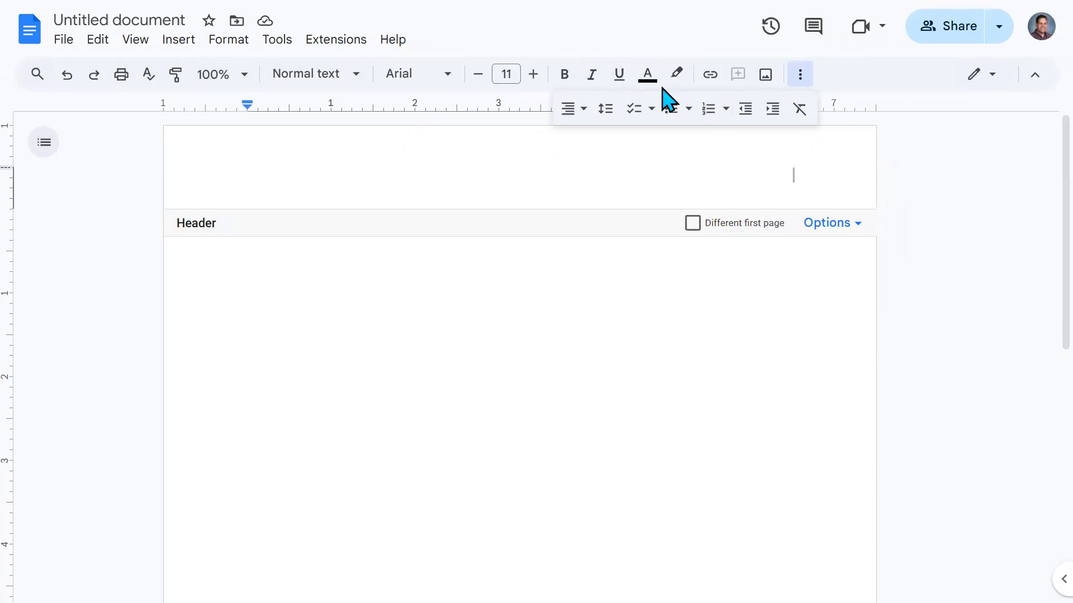
pyautogui.click(804, 81)
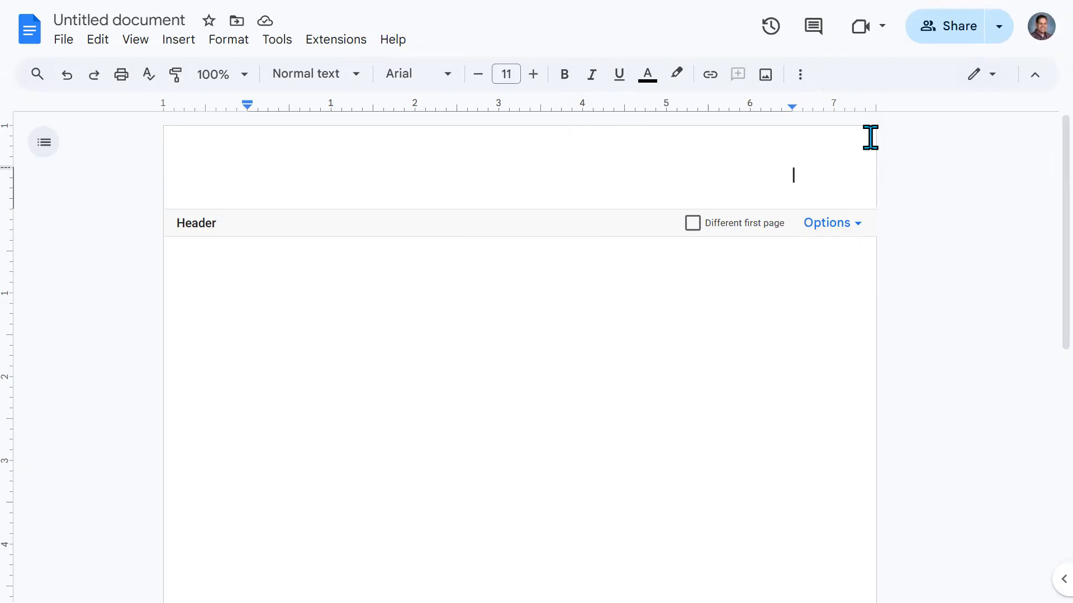
pyautogui.write('Put y')
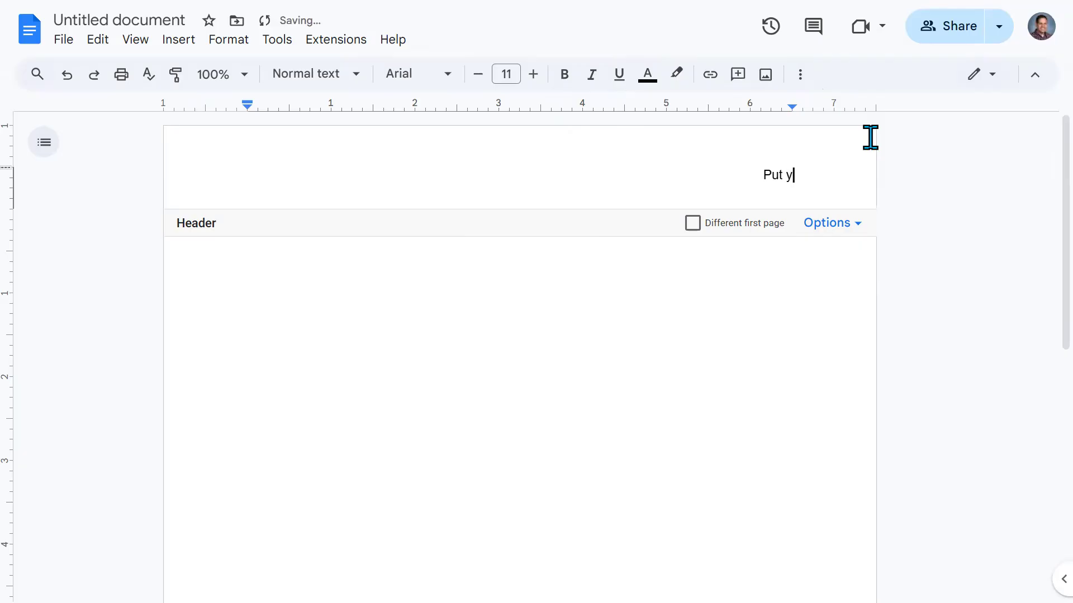
pyautogui.write('our name')
pyautogui.press('Return')
# Step: Add "Teacher's Name" as the second line of the header and start a third line below it
pyautogui.write('Put yout')
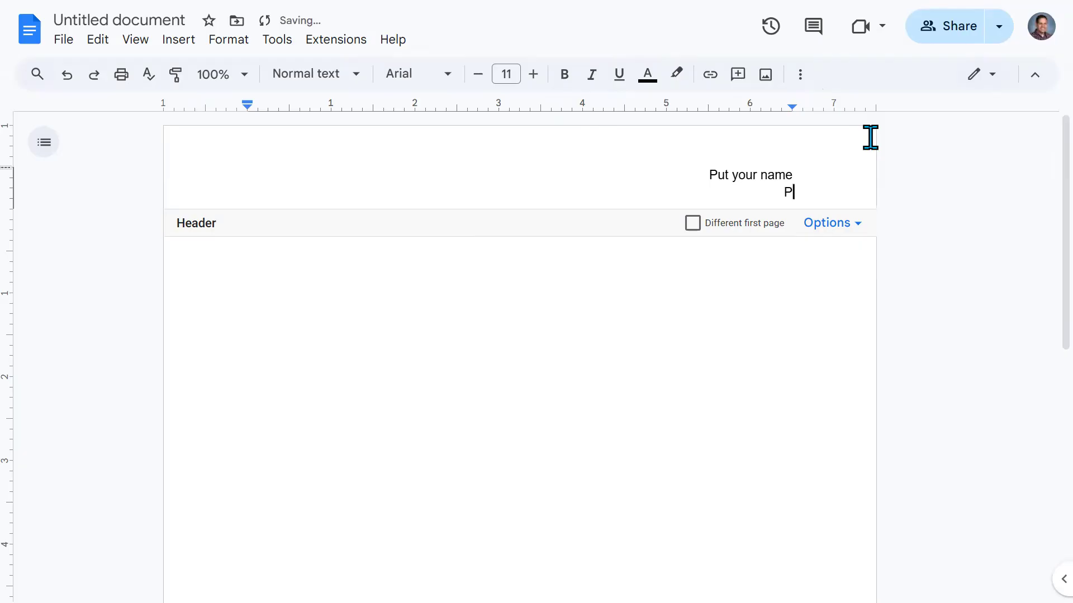
pyautogui.press('BackSpace')
pyautogui.write('r teac')
pyautogui.press('BackSpace')
pyautogui.press('BackSpace')
pyautogui.press('BackSpace')
pyautogui.press('BackSpace')
pyautogui.press('BackSpace')
pyautogui.press('BackSpace')
pyautogui.press('BackSpace')
pyautogui.press('BackSpace')
pyautogui.press('BackSpace')
pyautogui.press('BackSpace')
pyautogui.press('BackSpace')
pyautogui.press('BackSpace')
pyautogui.press('BackSpace')
pyautogui.write("Teacher's Name")
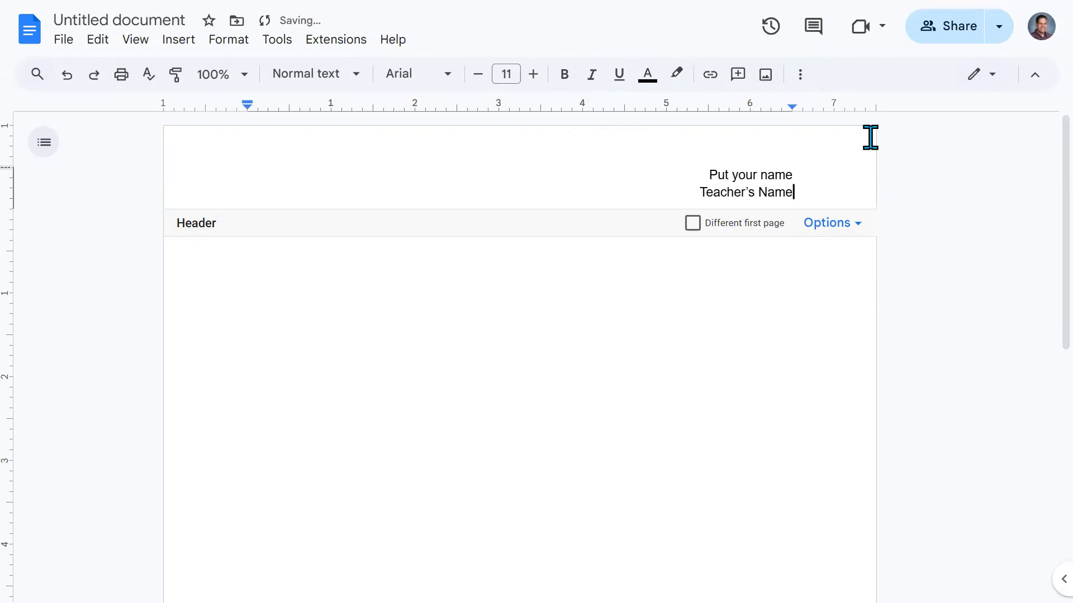
pyautogui.press('Return')
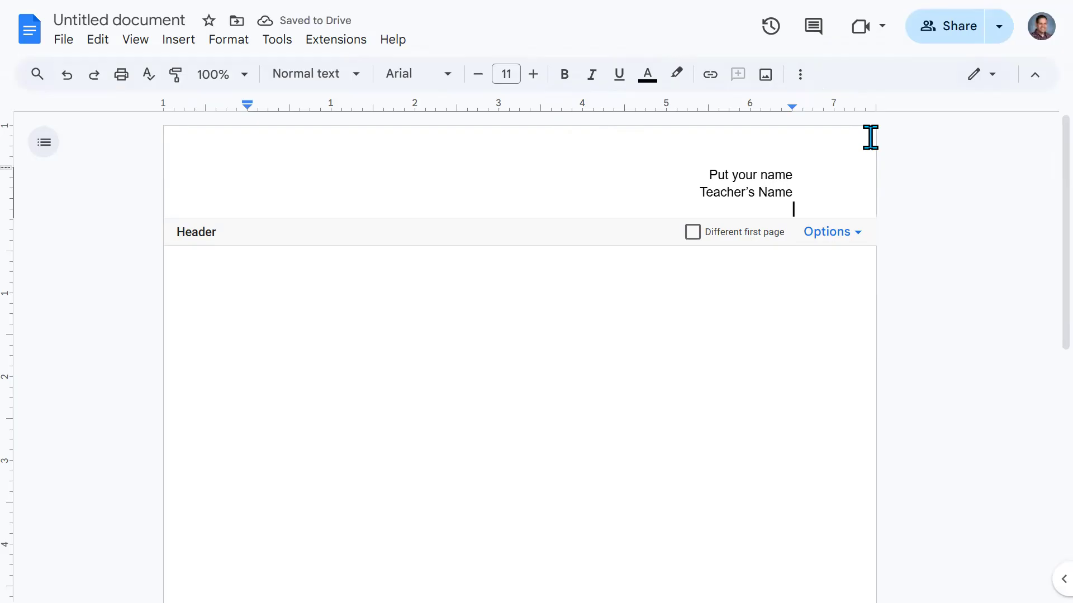
# Step: Enter "Subject" as the third line of the header
pyautogui.write('Class')
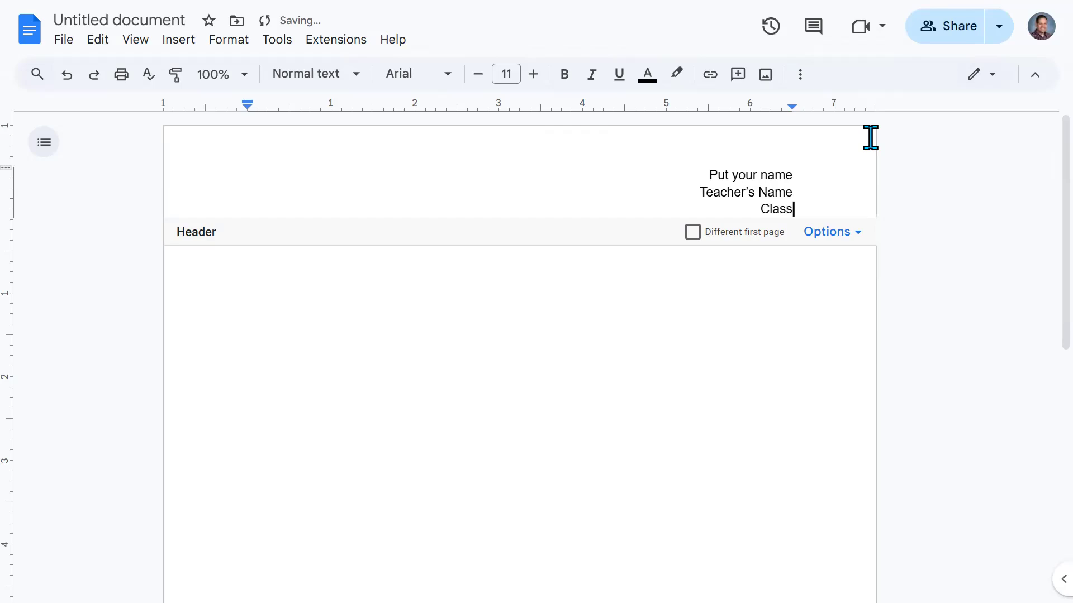
pyautogui.press('BackSpace')
pyautogui.press('BackSpace')
pyautogui.press('BackSpace')
pyautogui.press('BackSpace')
pyautogui.press('BackSpace')
pyautogui.write('Subject')
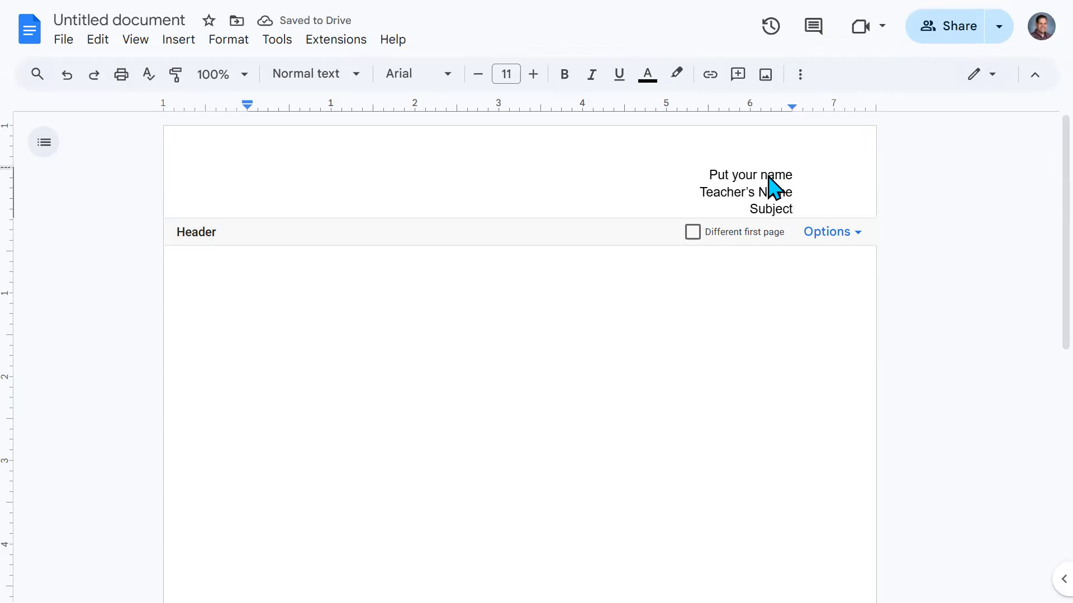
# Step: Reword the header's first line as "Student's name" and return to the document body
pyautogui.moveTo(769, 178); pyautogui.dragTo(710, 178)
pyautogui.write('Student')
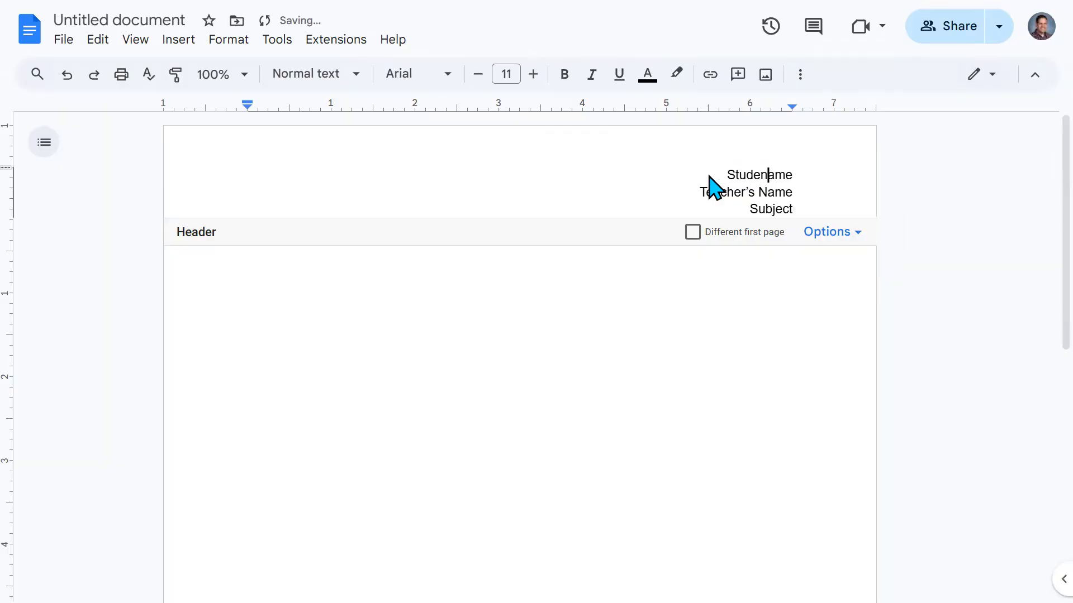
pyautogui.write("'s n")
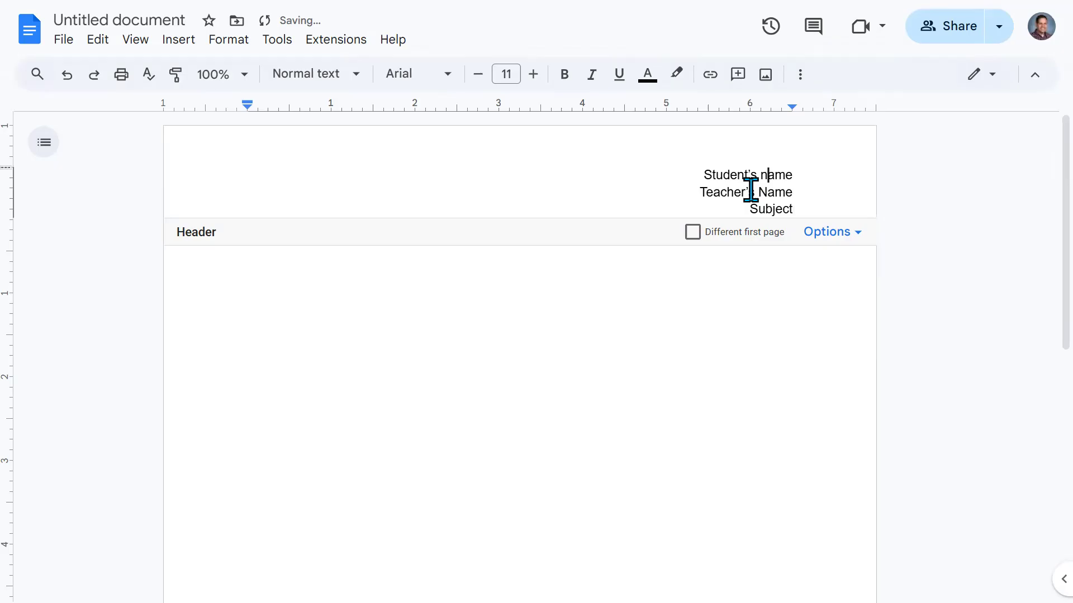
pyautogui.click(800, 306)
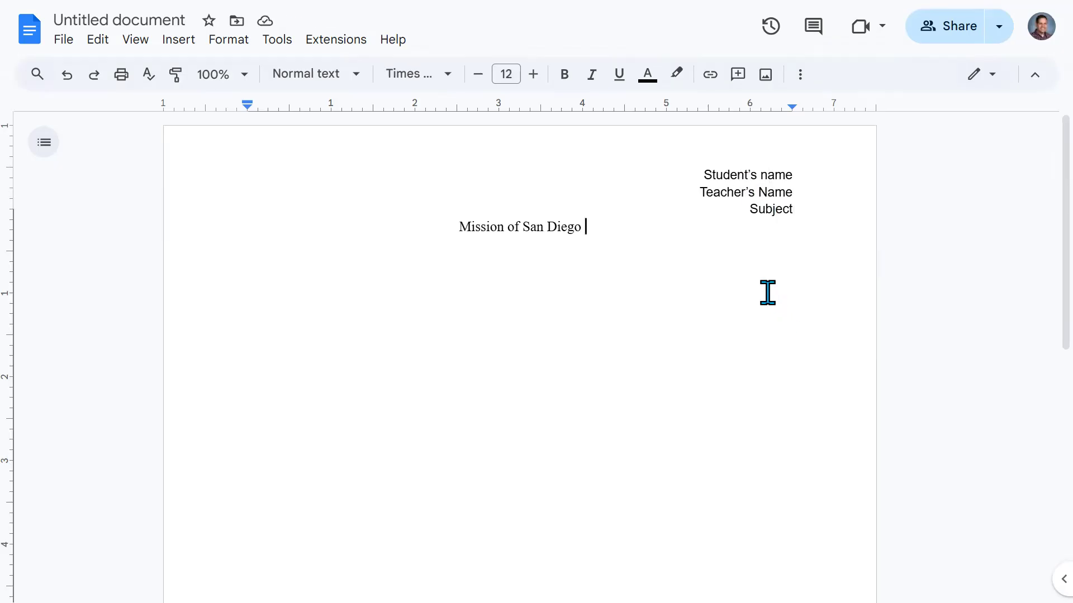
pyautogui.moveTo(597, 231); pyautogui.dragTo(450, 227)
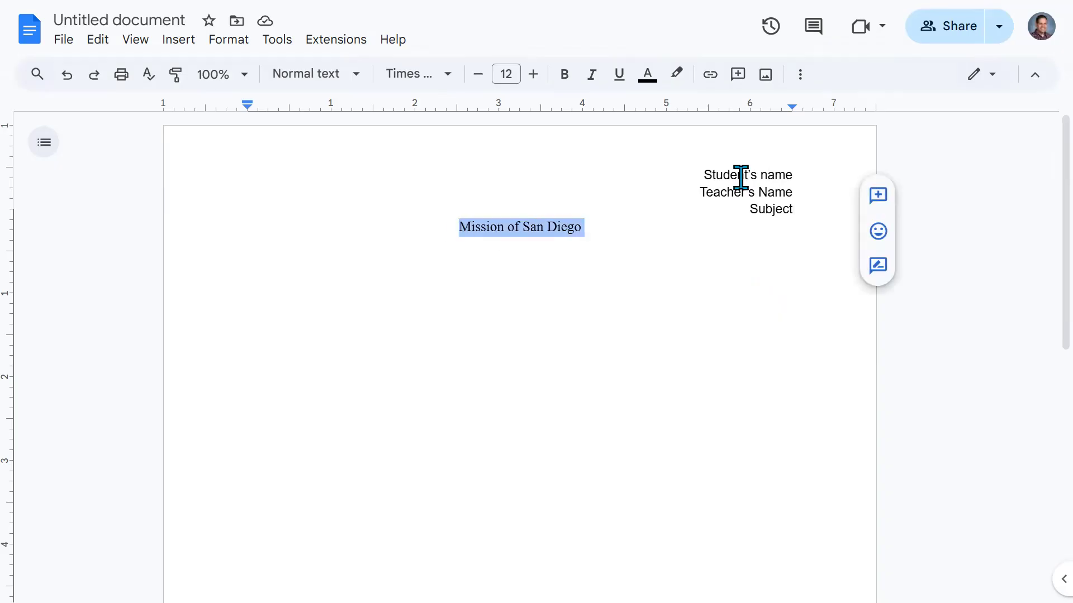
pyautogui.press('Right')
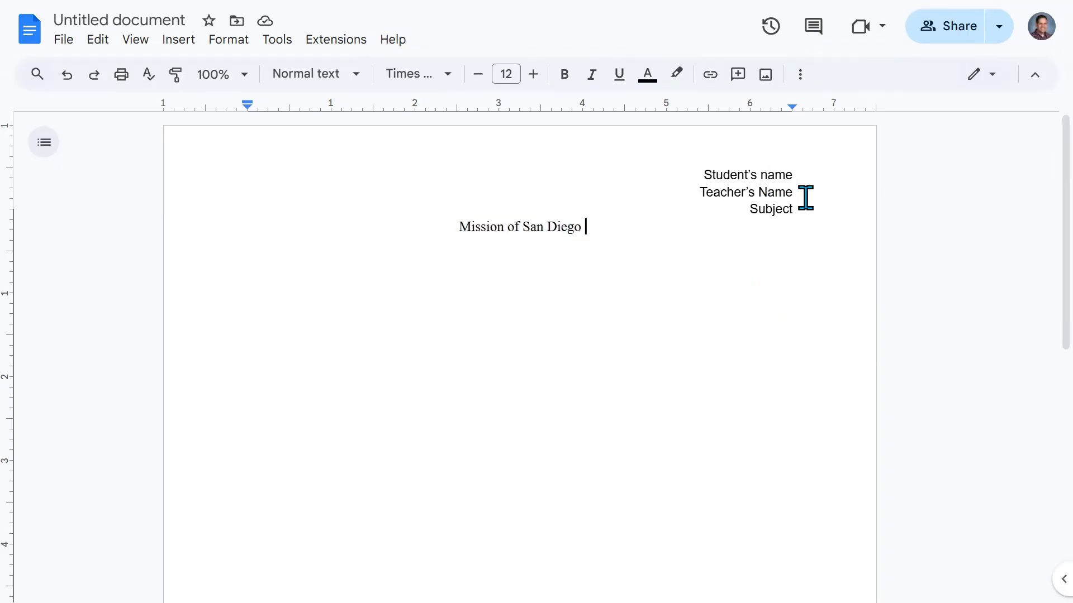
pyautogui.doubleClick(764, 184)
pyautogui.moveTo(698, 174); pyautogui.dragTo(803, 210)
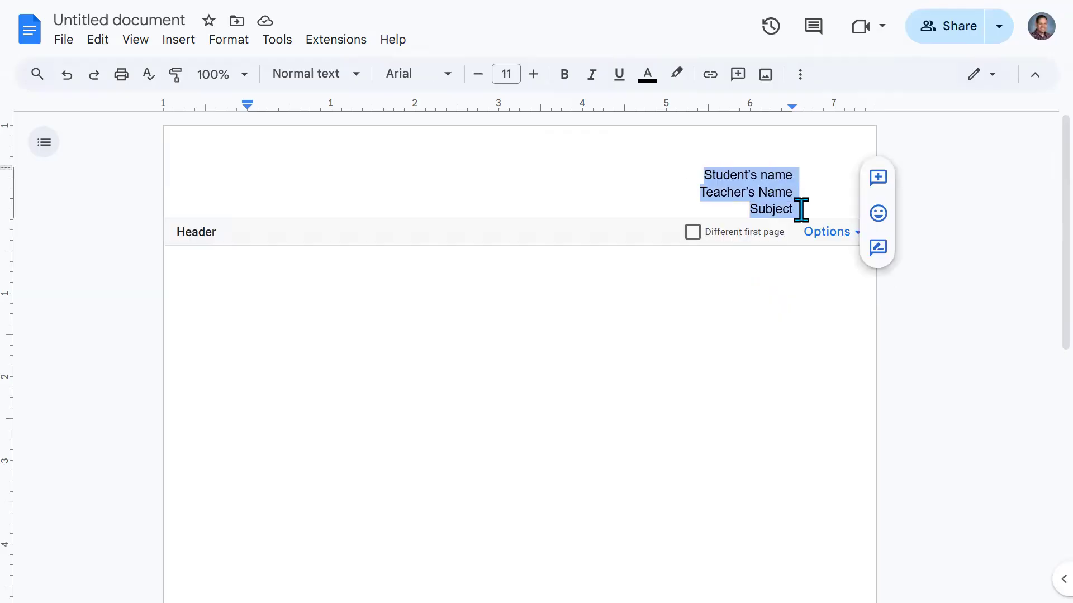
pyautogui.click(797, 375)
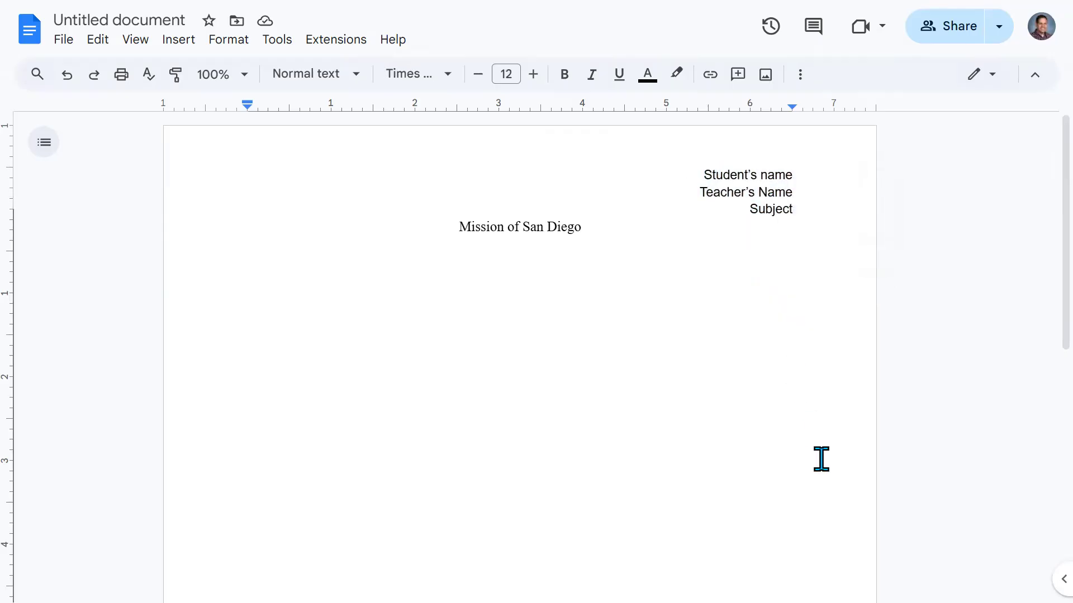